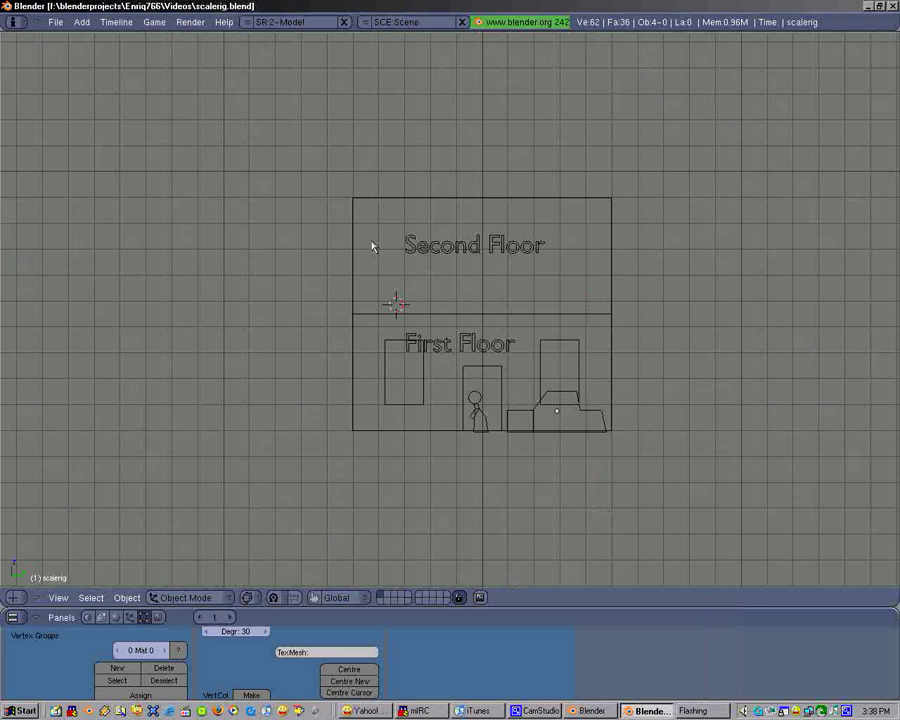
- Examine the two-storey scale rig with its figure, floor labels and car from the front and in perspective, and select the rig
middle_drag(316, 272, 522, 386)
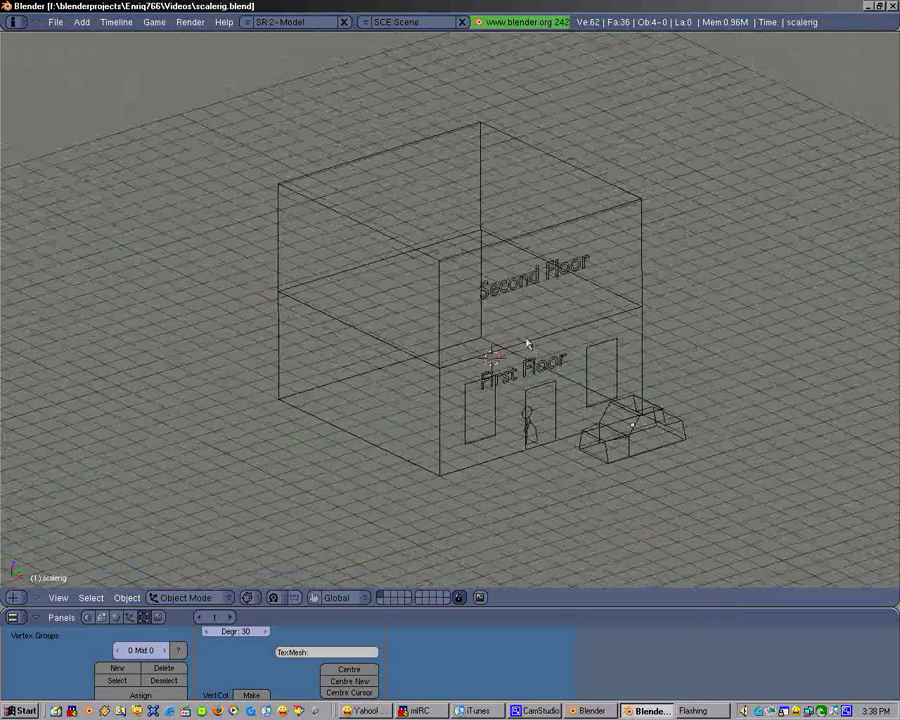
right_click(663, 437)
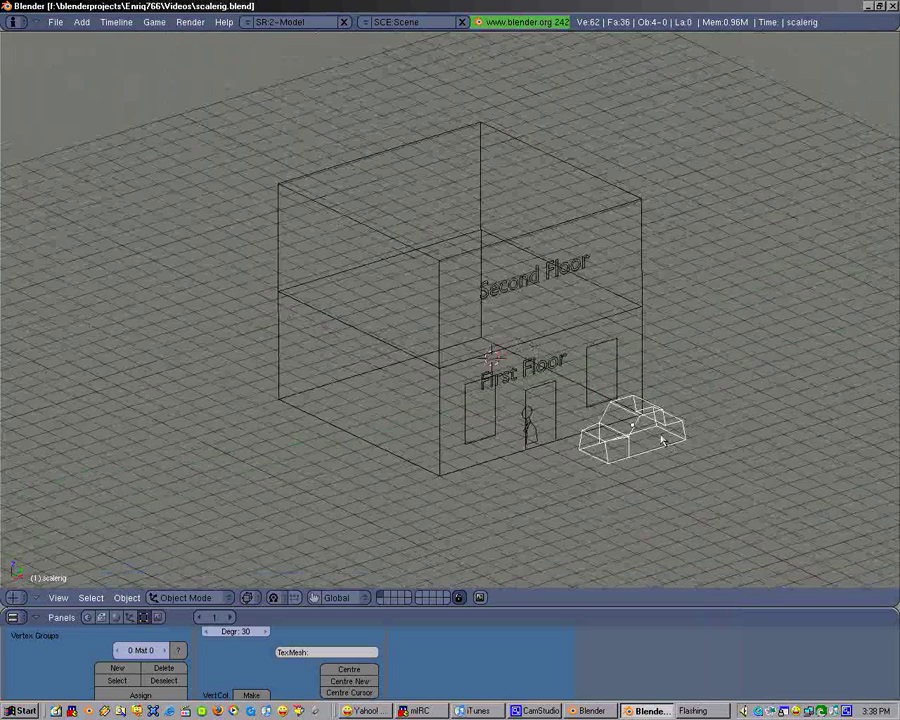
right_click(531, 430)
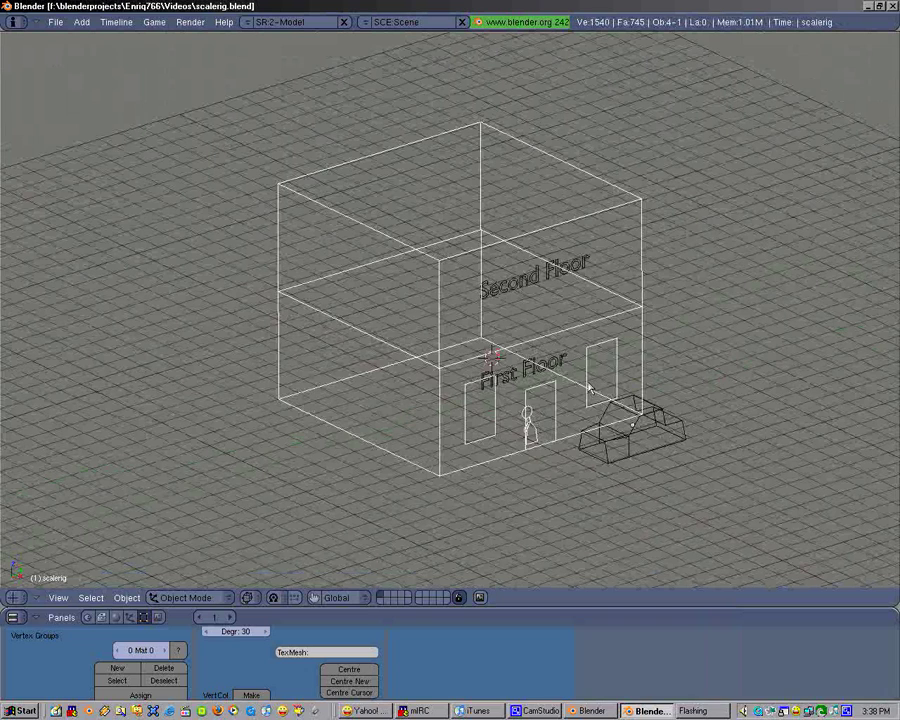
key(KP_1)
scroll(452, 510, up, 2)
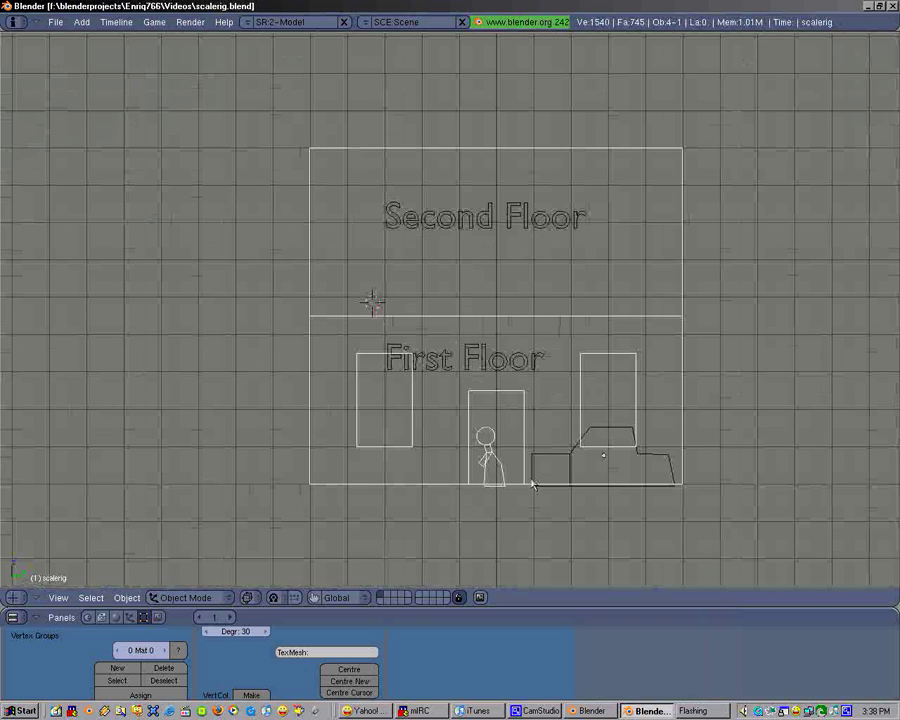
scroll(502, 398, up, 2)
scroll(444, 420, down, 3)
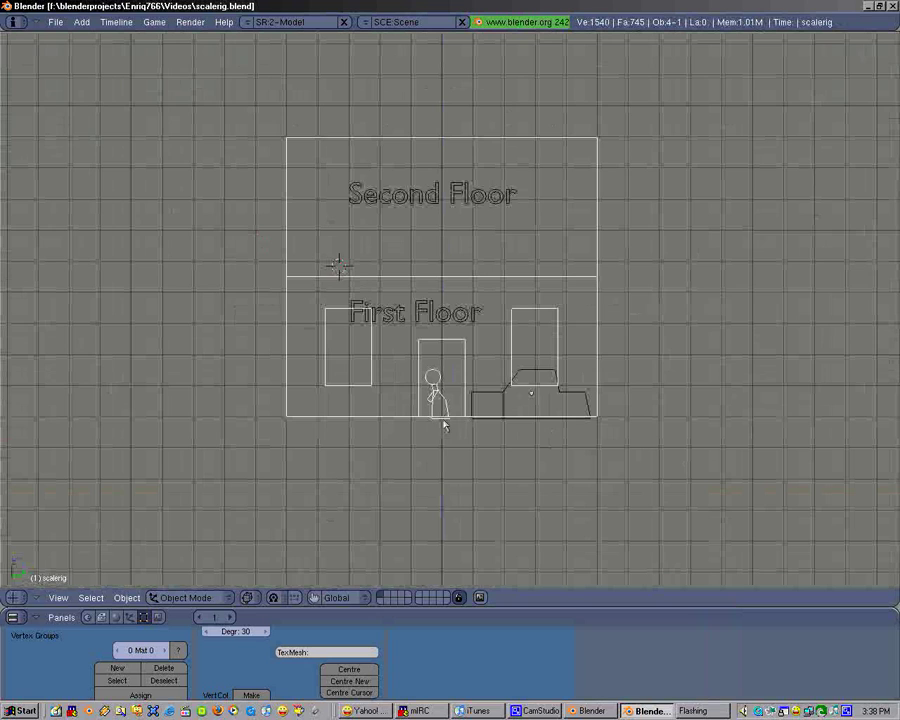
shift+scroll(445, 420, up, 2)
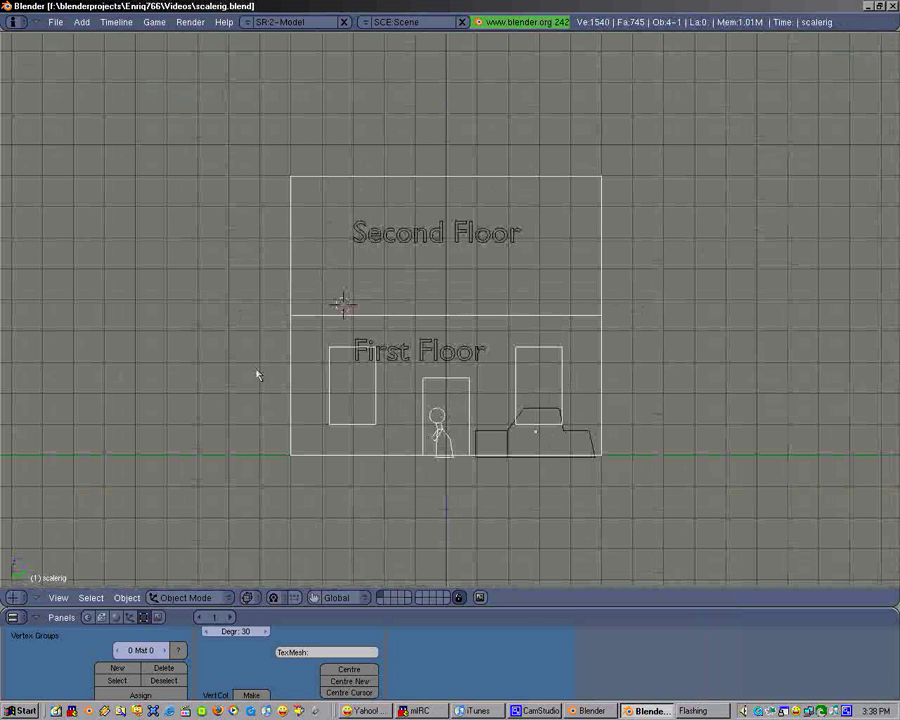
middle_drag(317, 201, 393, 319)
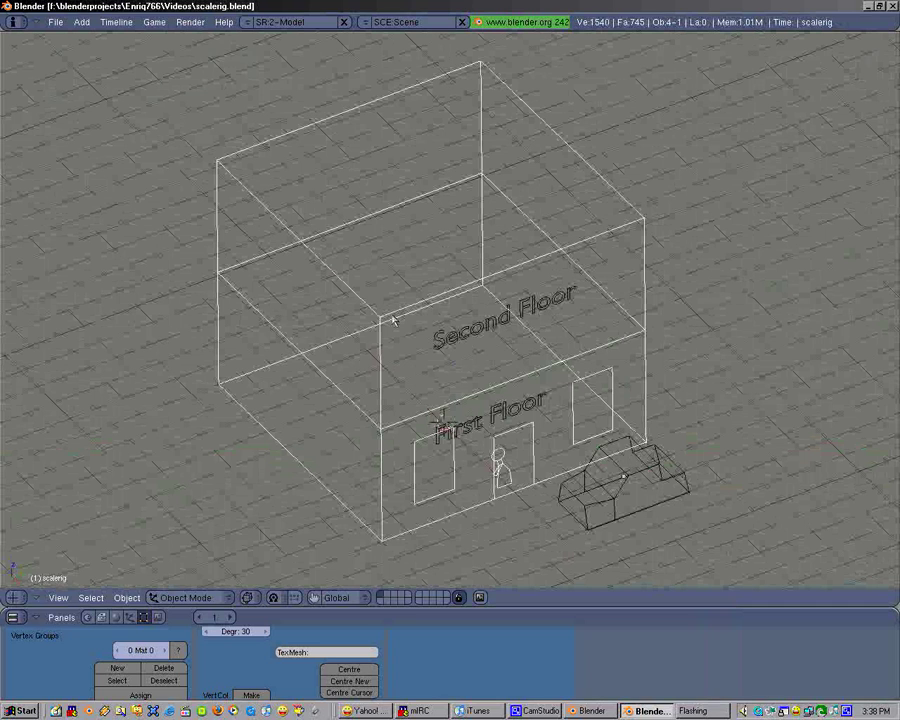
key(KP_1)
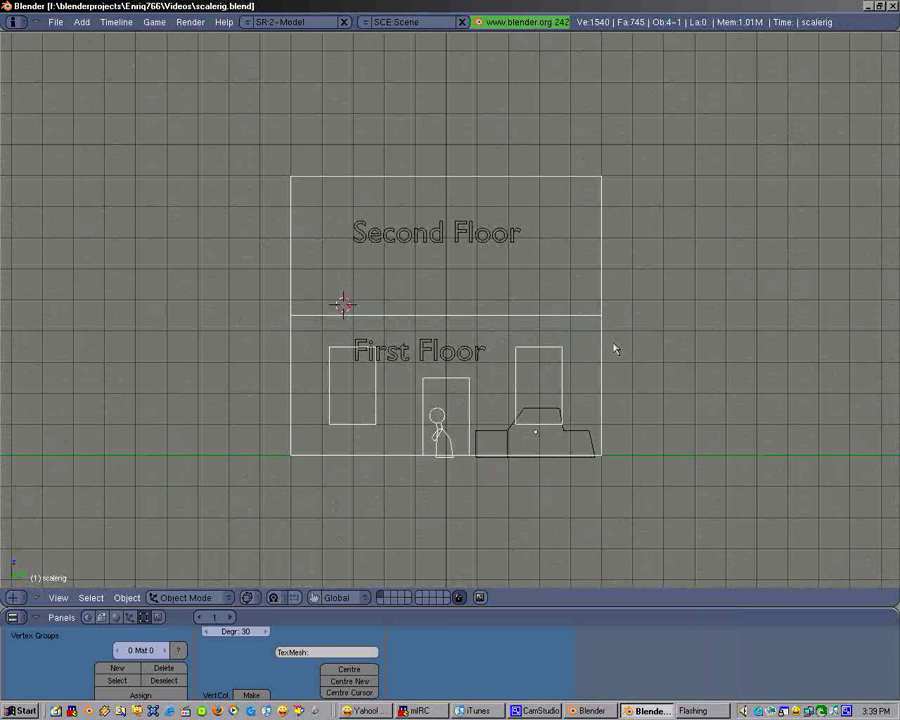
- Duplicate the house rig twice, stacking each copy directly on top of the previous one to form a tower
scroll(507, 340, down, 4)
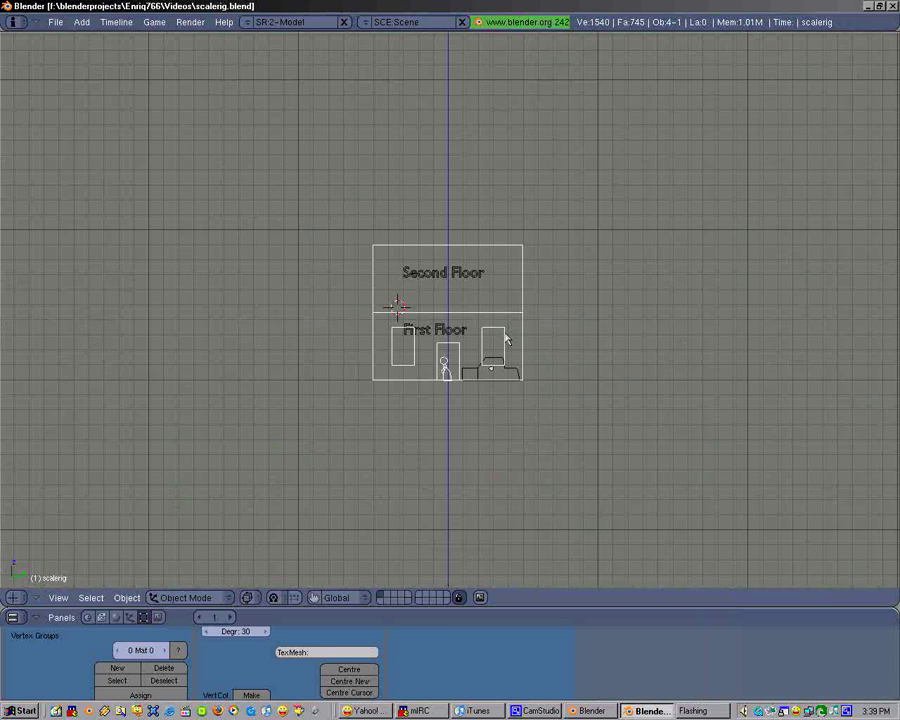
shift+middle_drag(505, 322, 502, 433)
key(shift+d)
click(505, 300)
key(shift+d)
click(494, 300)
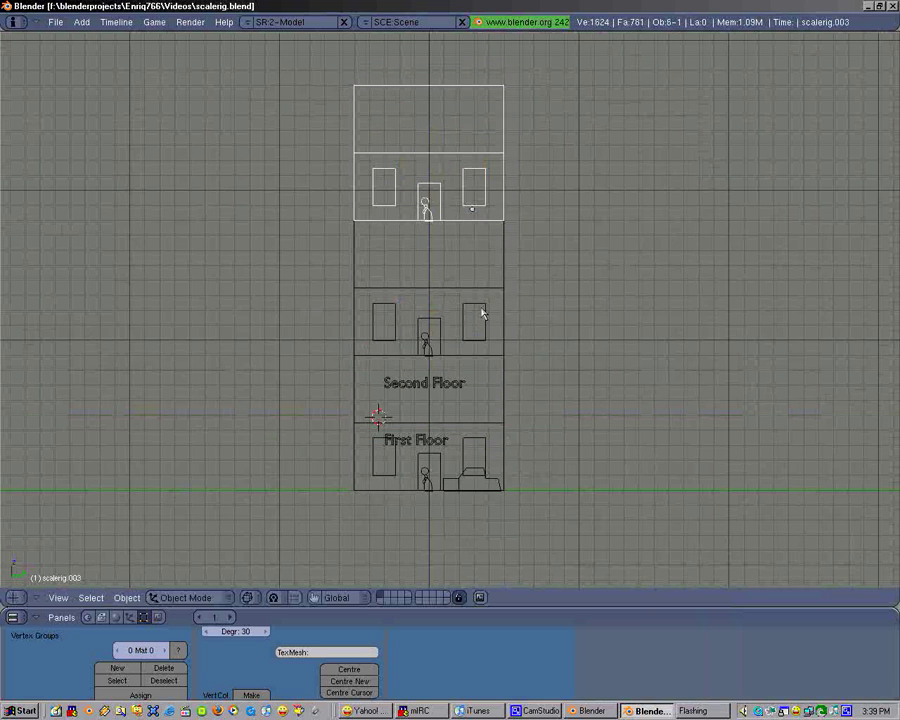
- Inspect the stacked tower in shaded and wireframe display and from several angles
key(z)
key(z)
mouse_move(544, 350)
middle_down()
mouse_move(456, 366)
mouse_move(345, 368)
mouse_move(317, 406)
mouse_move(434, 86)
middle_up()
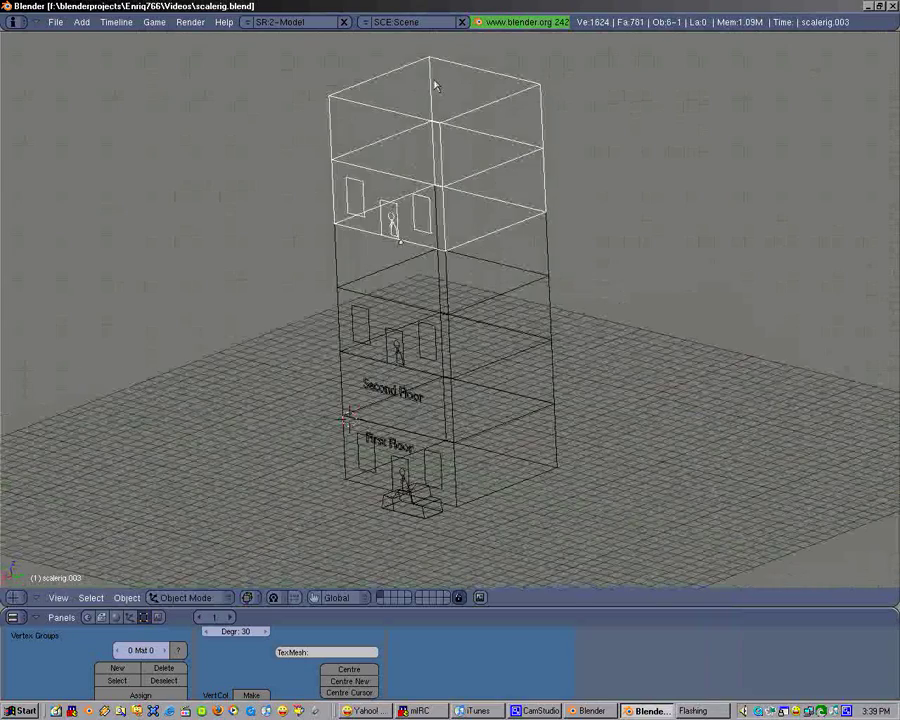
middle_drag(261, 477, 541, 317)
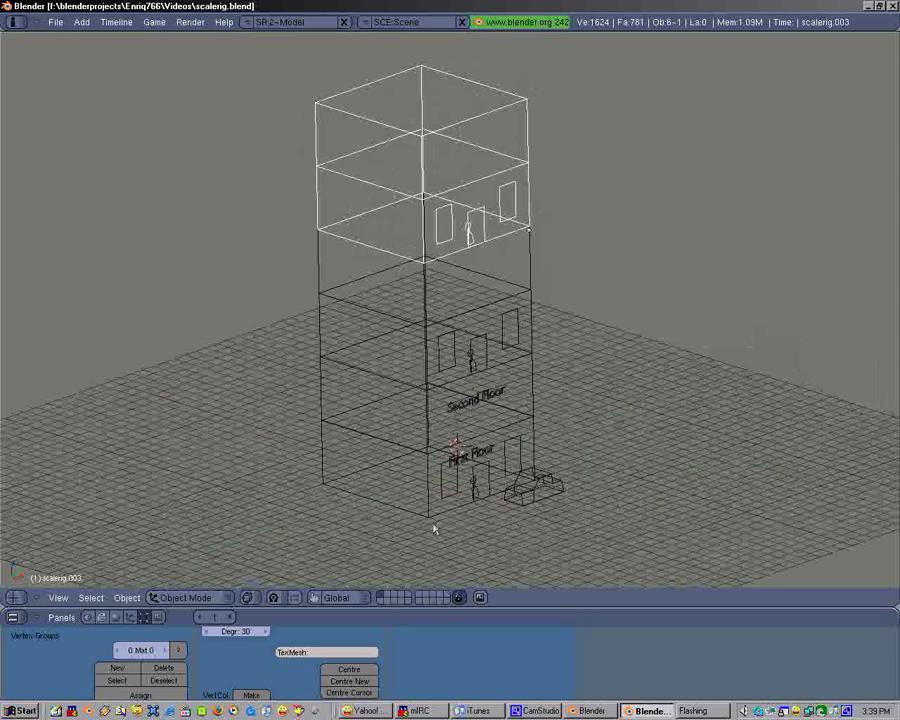
middle_drag(573, 352, 395, 433)
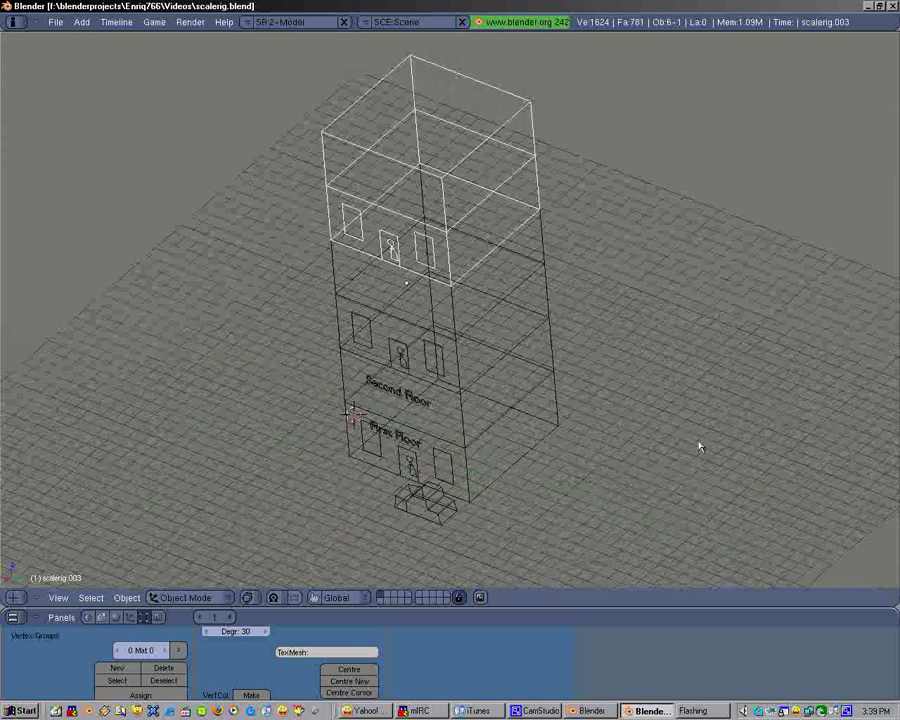
- From the top view, select all three stacked rigs and place a duplicate of the tower flush behind it along X
key(KP_7)
key(g)
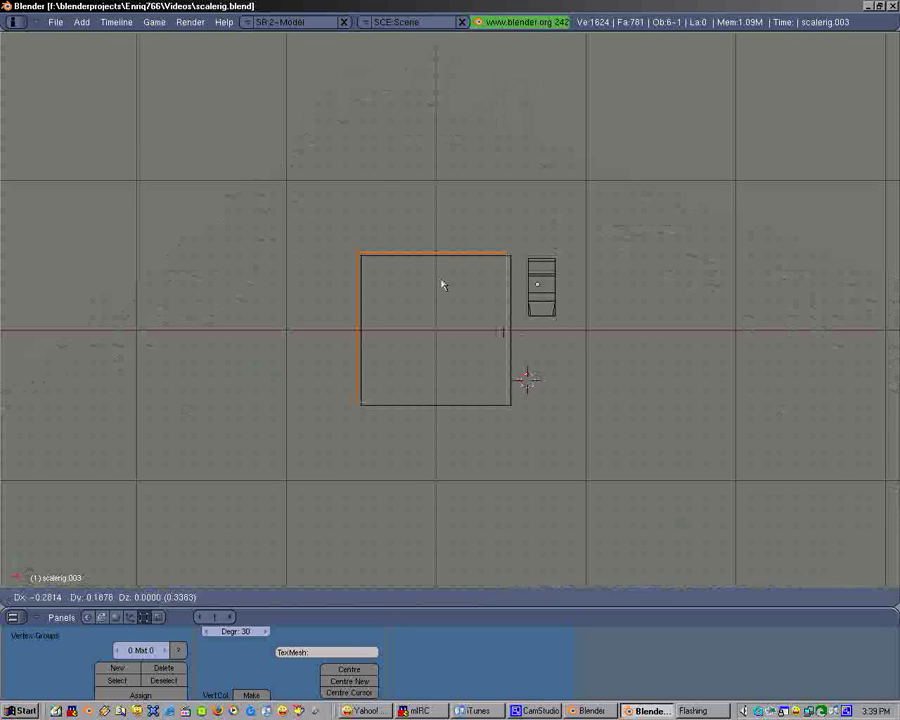
key(Escape)
key(Tab)
key(b)
drag(364, 236, 457, 381)
key(shift+d)
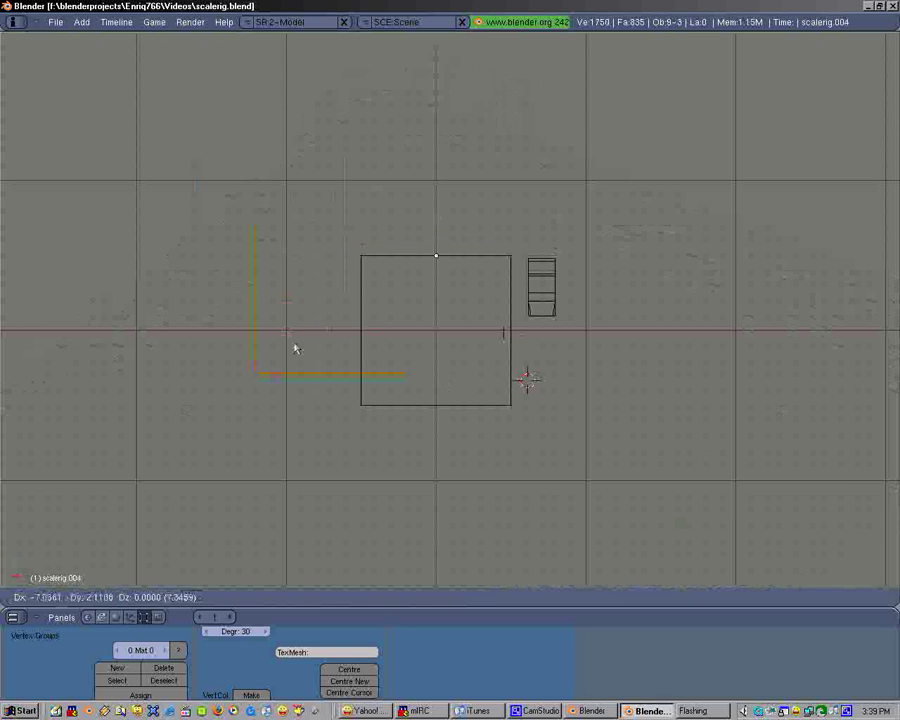
click(298, 356)
- Duplicate the tower two more times along the adjoining side to complete a two-by-two block, with the last copy offset 10 units along X
key(shift+d)
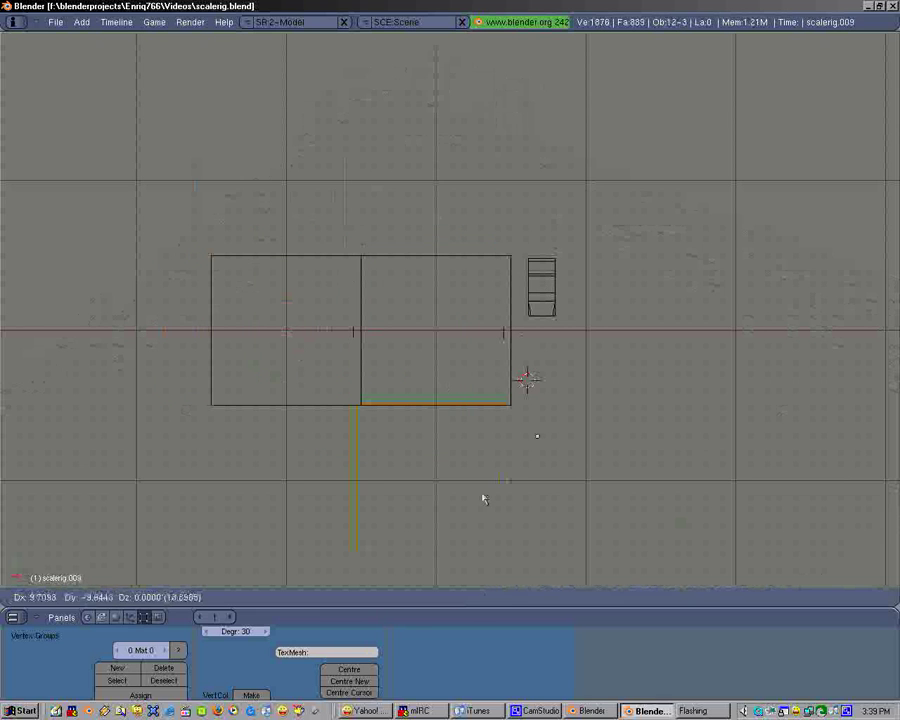
click(483, 500)
key(shift+d)
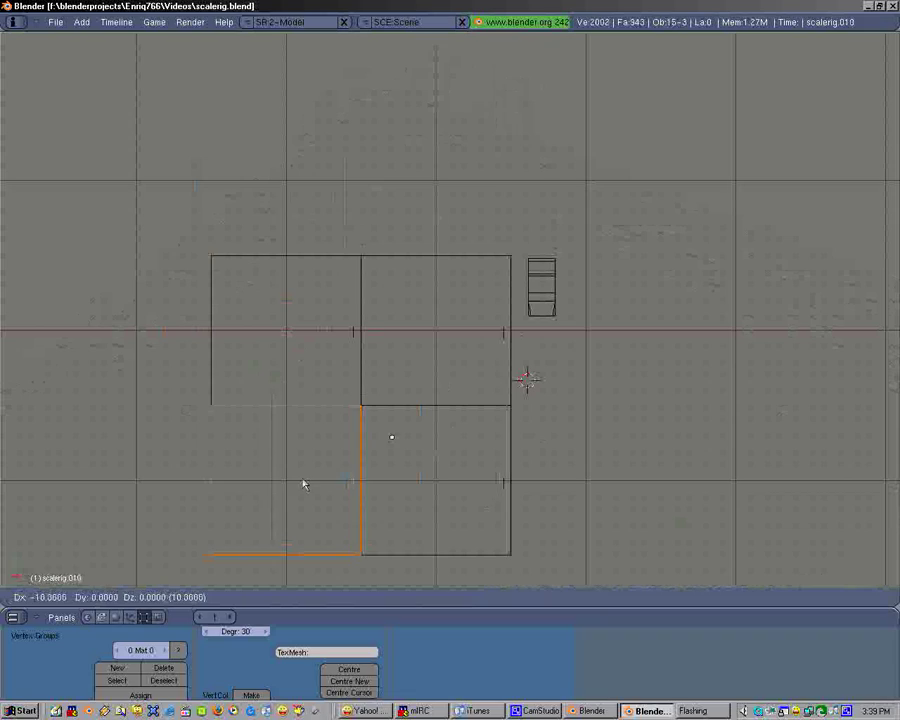
click(304, 484)
- View the two-by-two building shaded and in wireframe, and select the three stacked rigs of its rear corner tower
middle_drag(243, 462, 381, 480)
key(z)
mouse_move(306, 217)
middle_down()
mouse_move(460, 424)
mouse_move(257, 269)
mouse_move(330, 470)
mouse_move(270, 432)
mouse_move(147, 445)
middle_up()
key(z)
right_click(152, 436)
shift+right_click(144, 176)
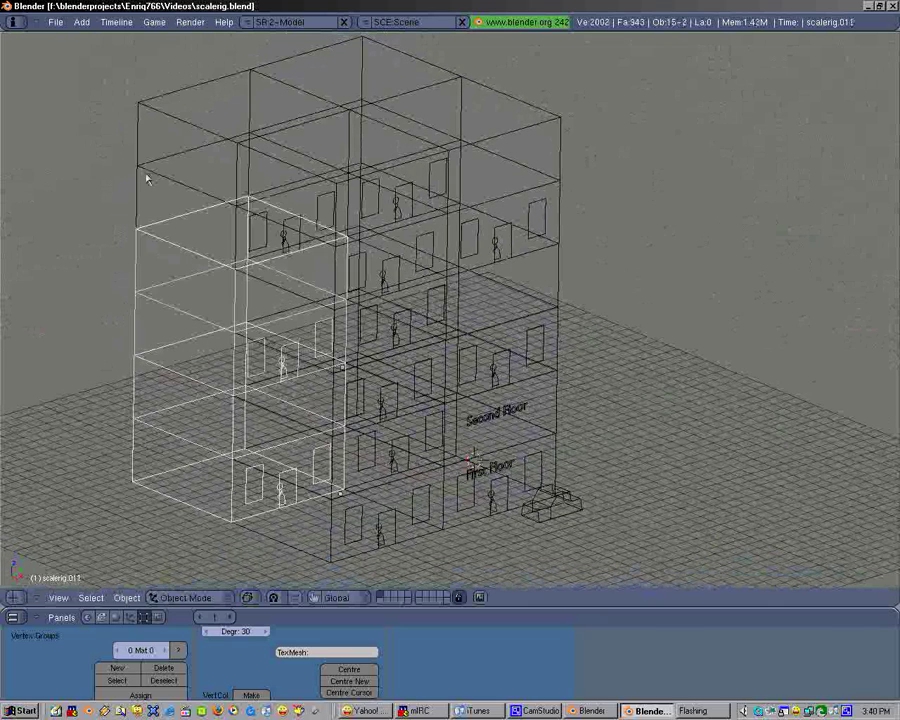
shift+right_click(138, 166)
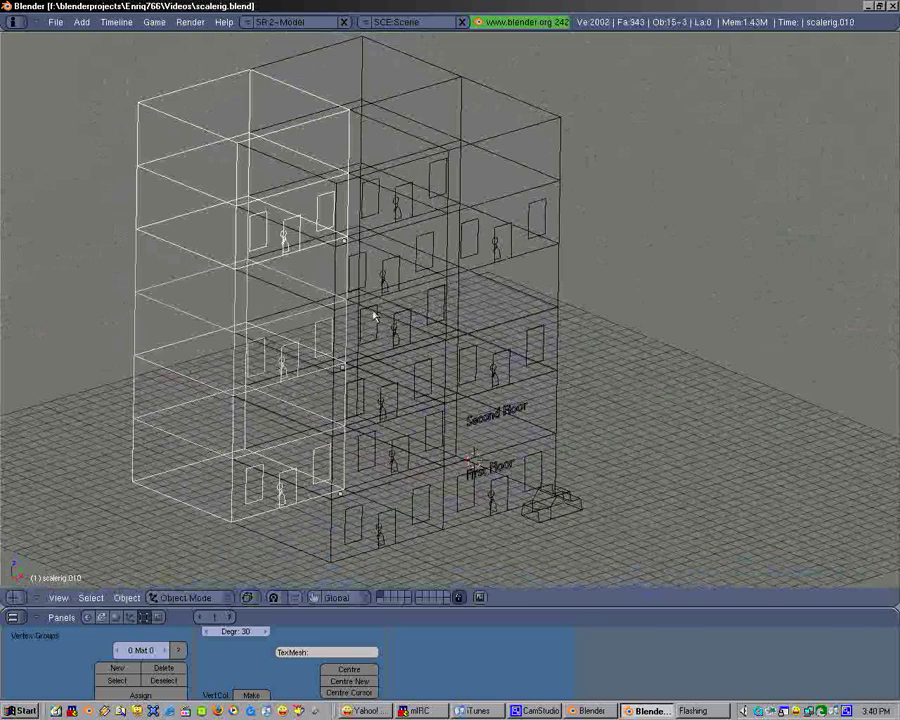
- Select the four ground-level rigs to show the building's lowest layer
middle_drag(372, 315, 363, 341)
right_click(363, 343)
shift+right_click(527, 455)
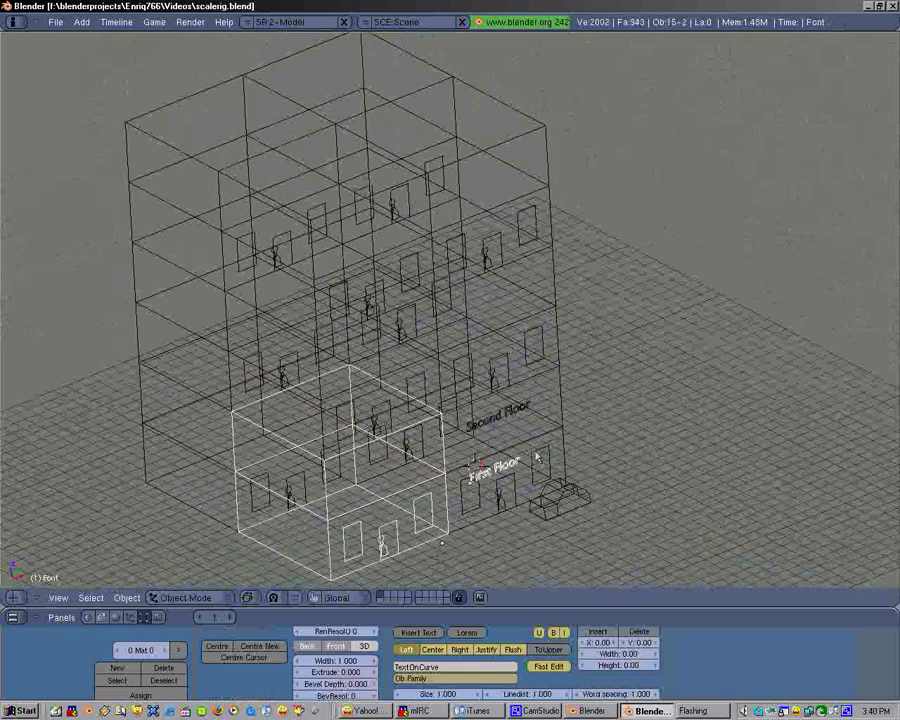
right_click(530, 450)
shift+right_click(305, 502)
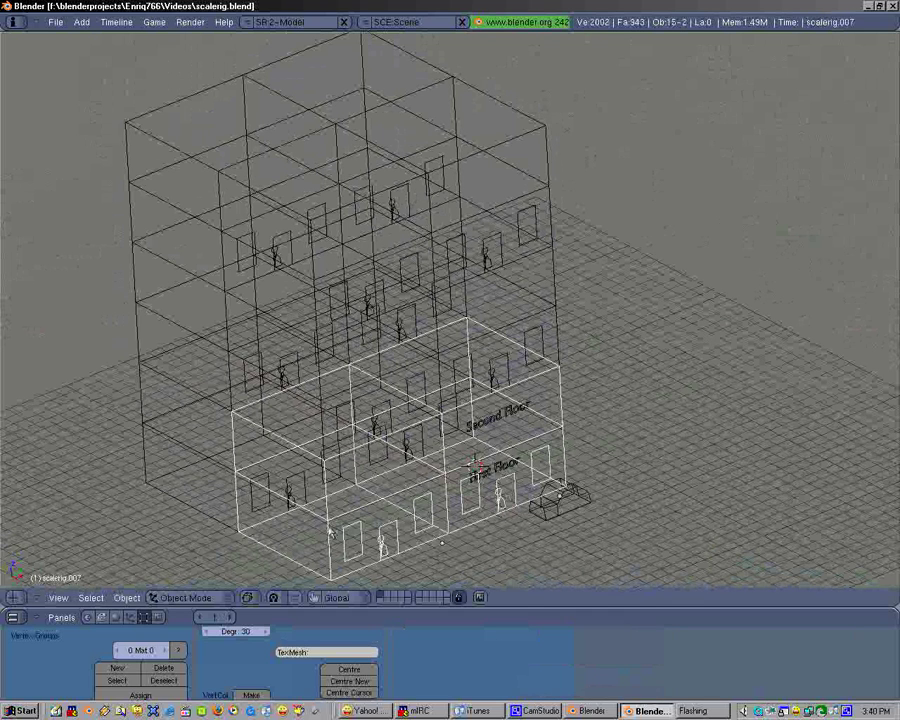
shift+right_click(160, 447)
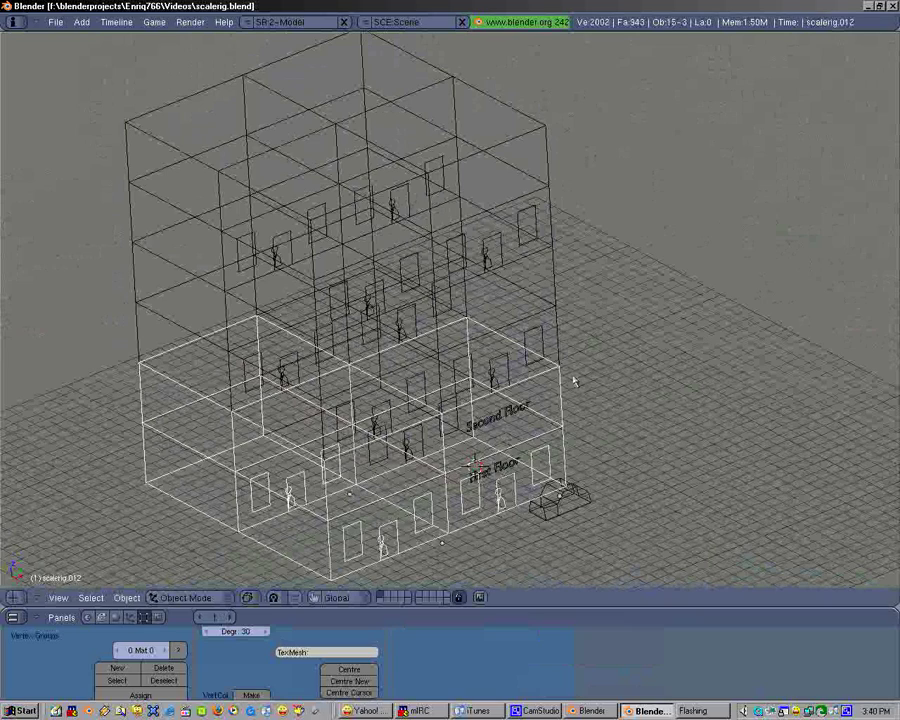
middle_drag(682, 357, 3, 283)
shift+right_click(643, 396)
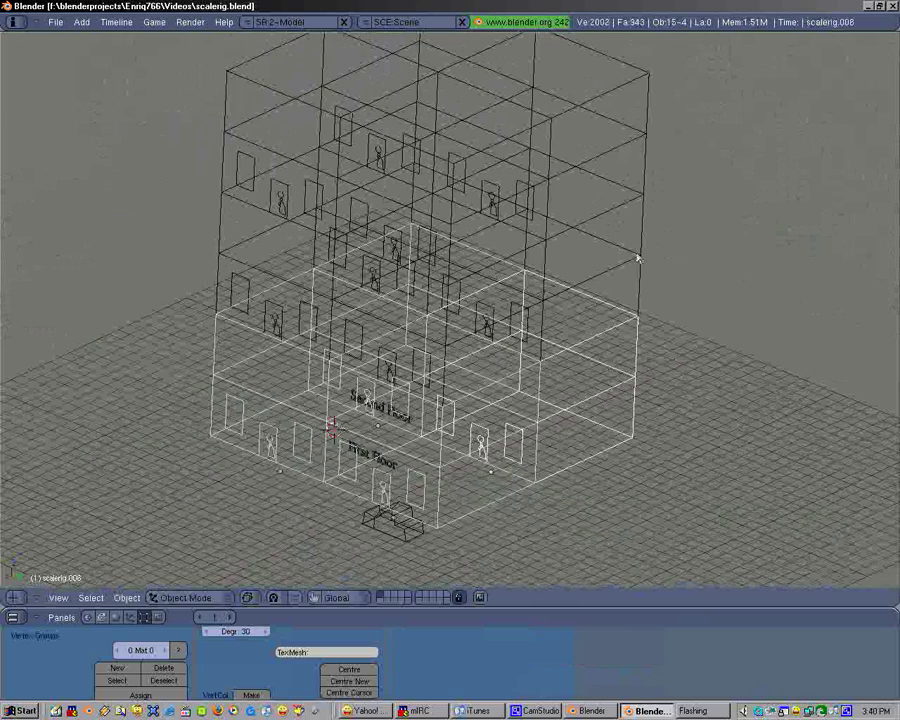
- Select only the labelled ground-level rig and examine its scale against the whole building from several angles
middle_drag(628, 150, 466, 482)
right_click(420, 474)
shift+middle_drag(473, 531, 421, 484)
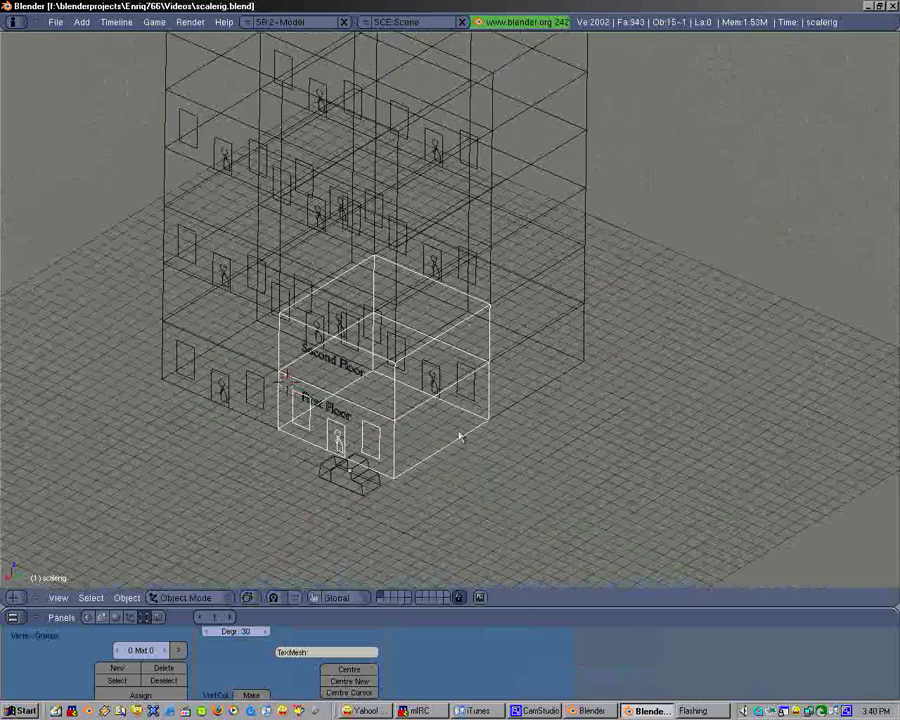
middle_drag(328, 368, 325, 396)
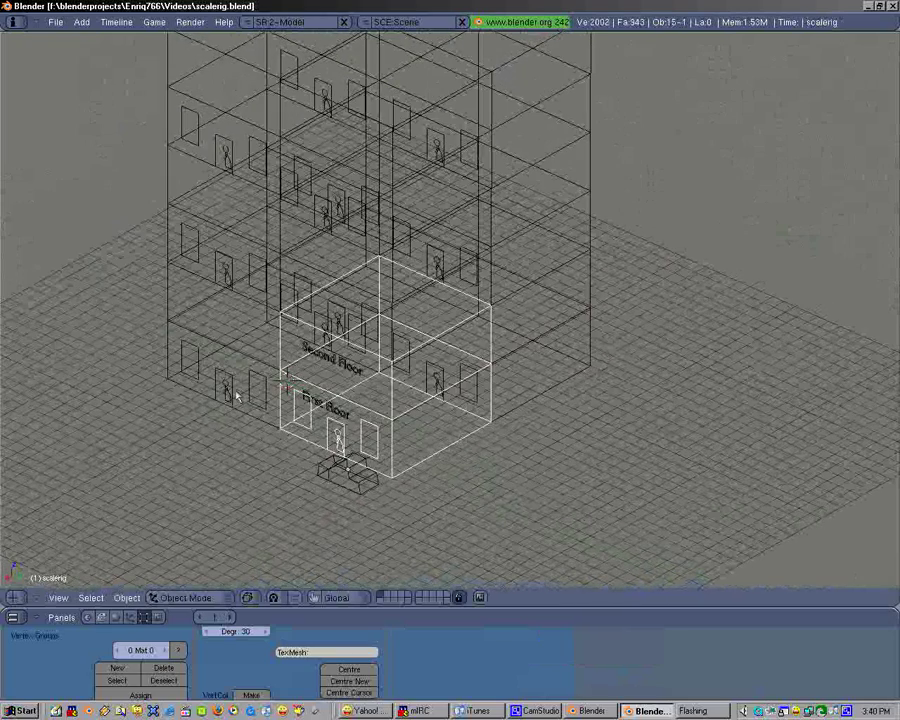
middle_drag(207, 408, 315, 430)
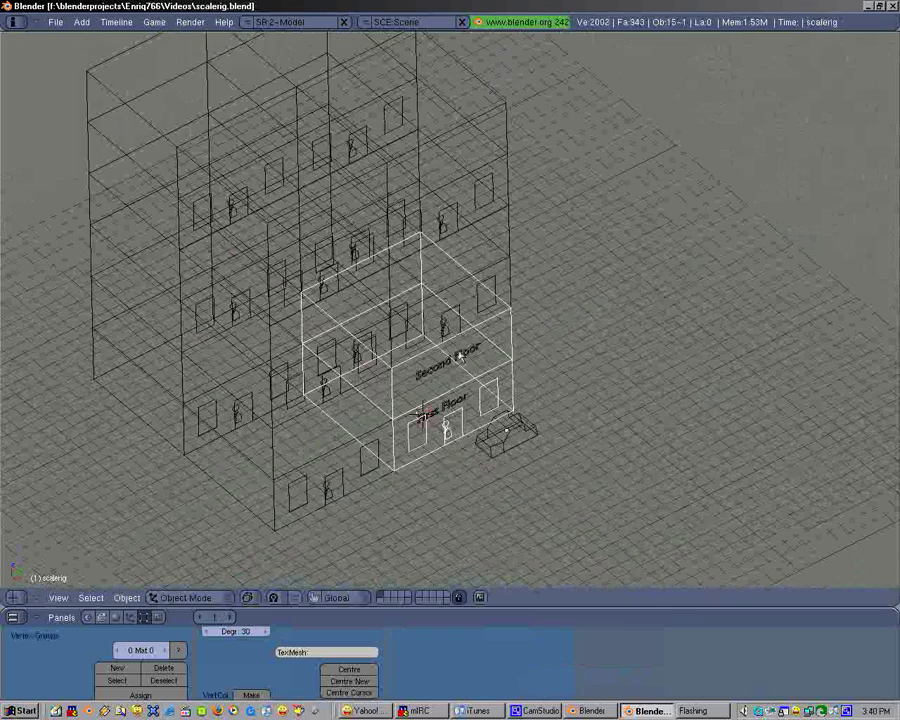
middle_drag(653, 400, 28, 346)
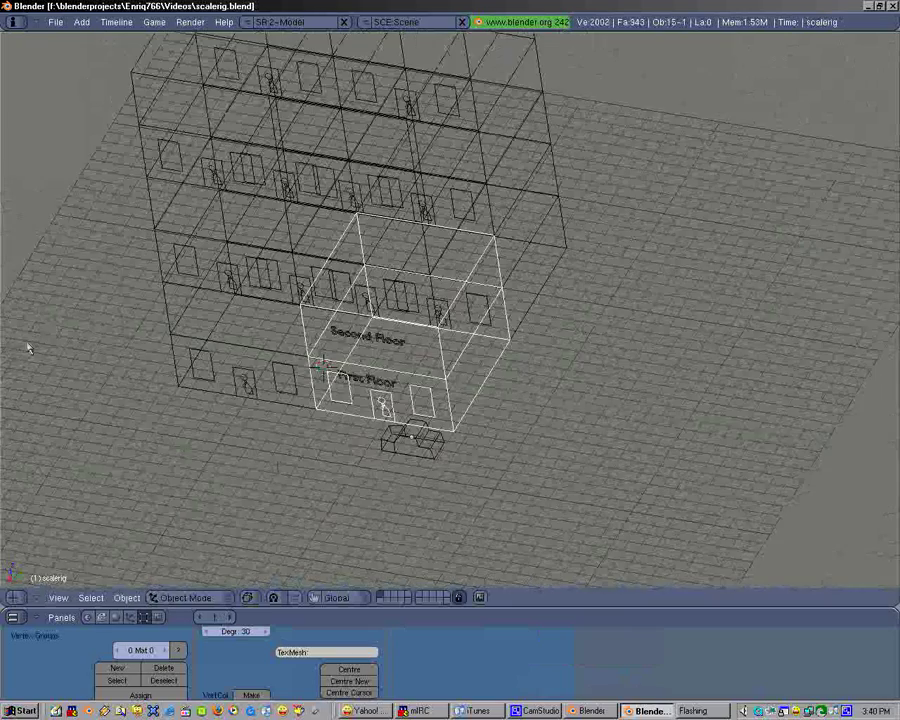
middle_drag(4, 307, 321, 396)
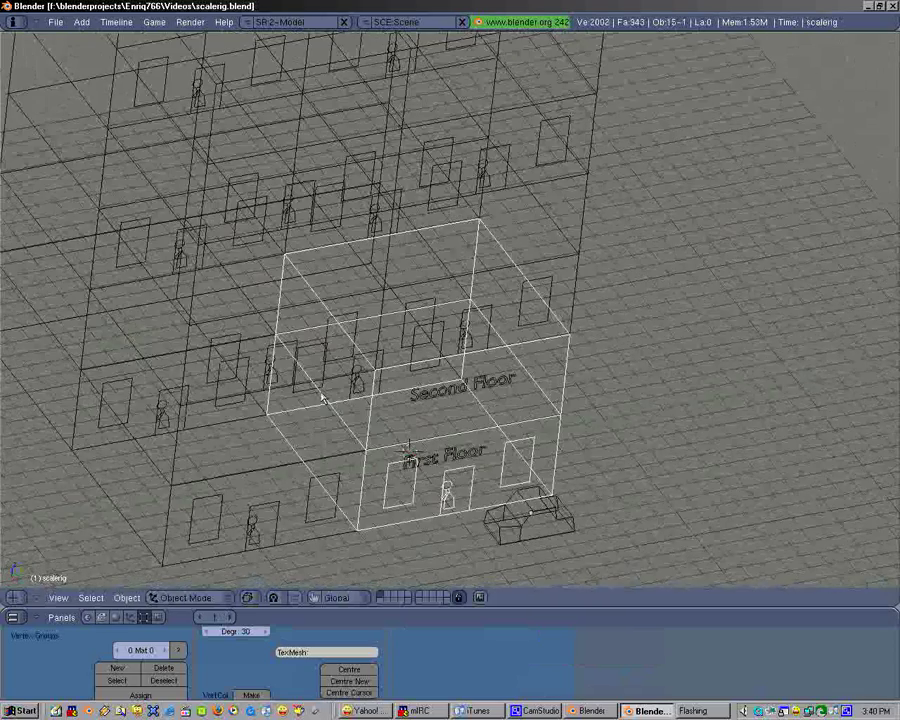
- From the front view, delete all rigs in the upper two layers, keeping the ground-level rigs
key(KP_1)
scroll(347, 376, down, 5)
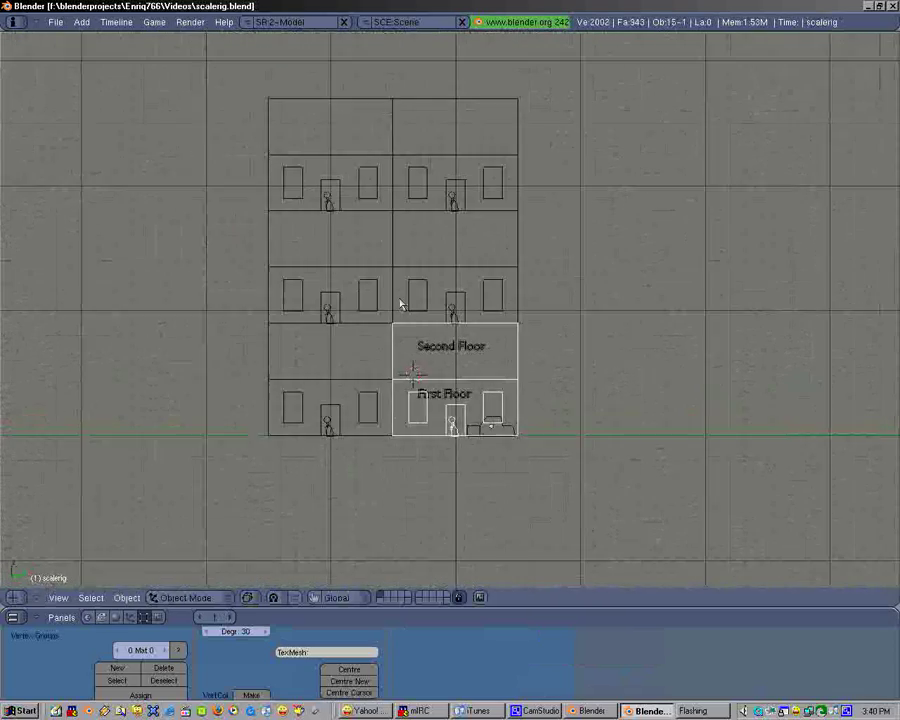
key(b)
drag(258, 56, 620, 340)
key(x)
key(Return)
- Inspect the single-layer two-by-two building in perspective, in shaded and wireframe display
mouse_move(338, 260)
middle_down()
mouse_move(430, 346)
mouse_move(422, 414)
mouse_move(428, 391)
middle_up()
key(z)
key(z)
scroll(426, 390, up, 2)
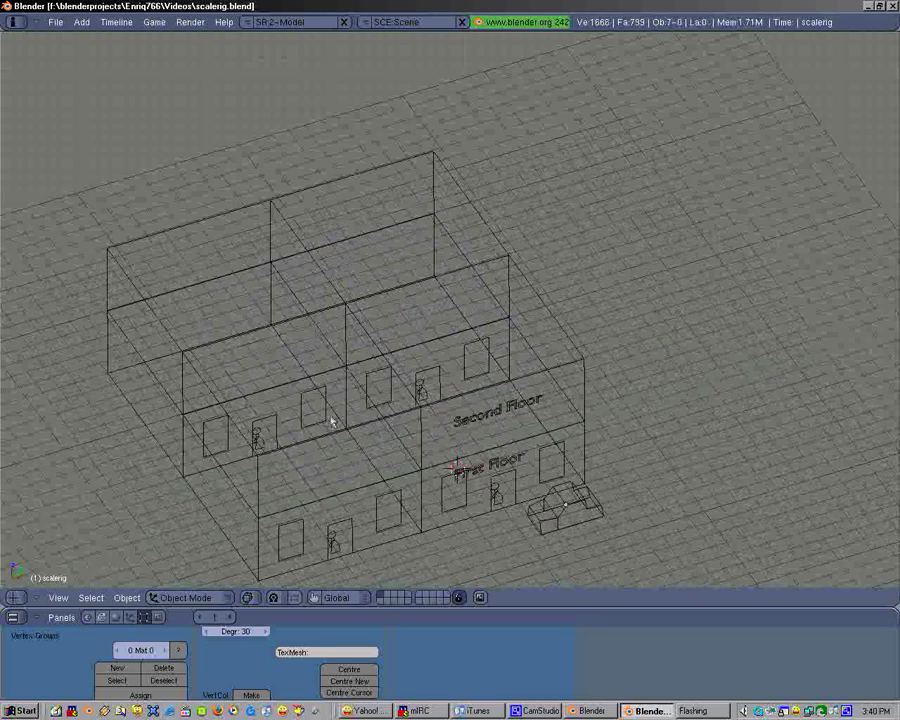
shift+middle_drag(333, 421, 380, 393)
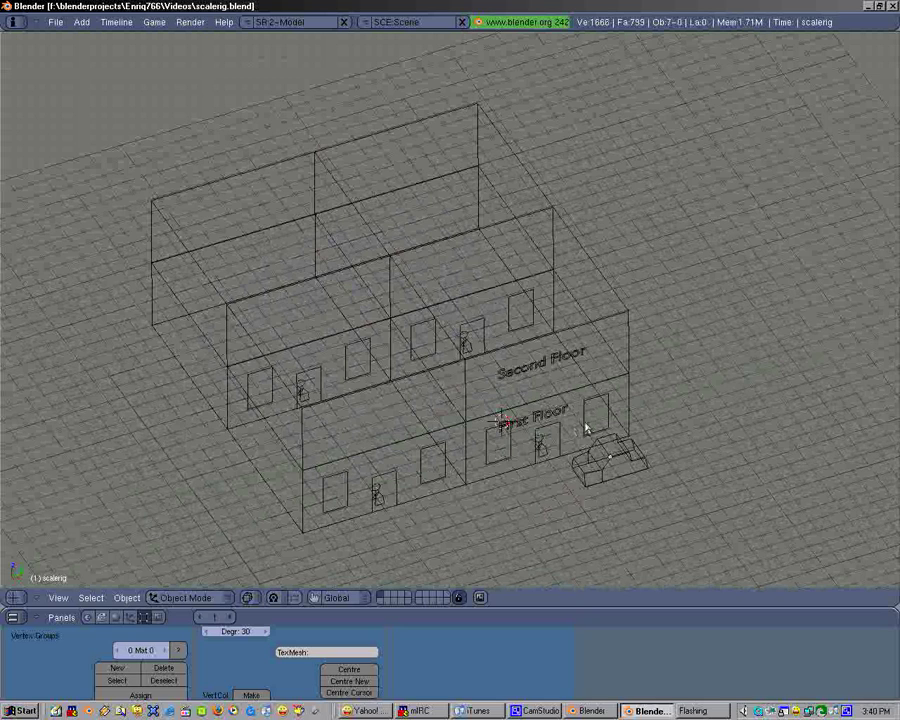
- Select the two rigs forming the unlabelled half of the building and view that half in perspective
key(KP_1)
right_click(389, 306)
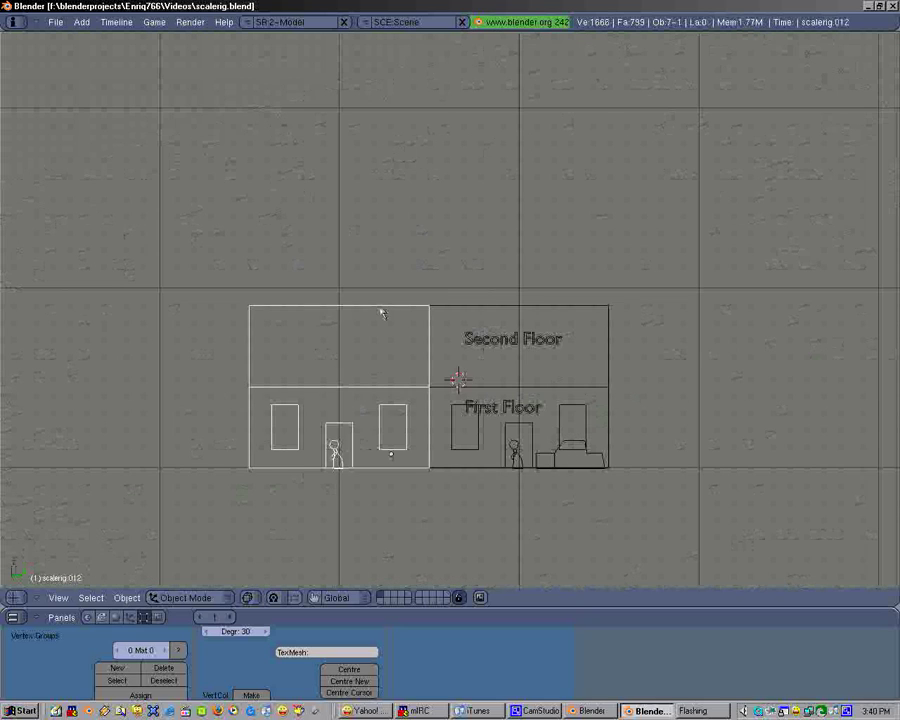
middle_drag(321, 279, 338, 318)
shift+right_click(300, 407)
middle_drag(677, 321, 575, 386)
middle_drag(301, 356, 446, 410)
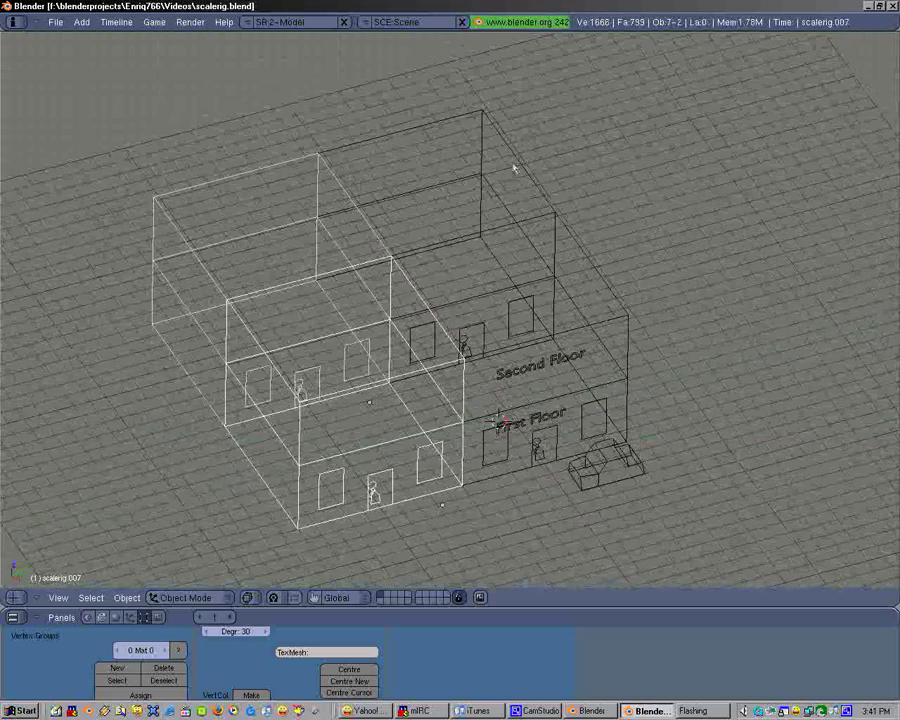
middle_drag(423, 245, 300, 250)
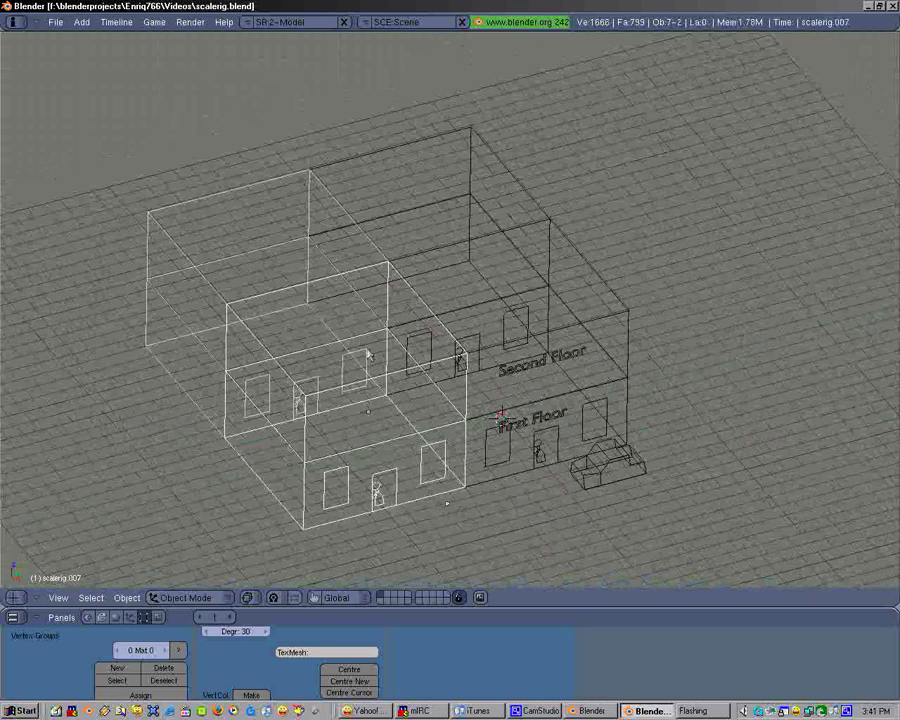
- Select the labelled rig, the one behind it and the one beside it as an L-shaped footprint, checking the massing in shaded display
right_click(331, 187)
shift+right_click(581, 275)
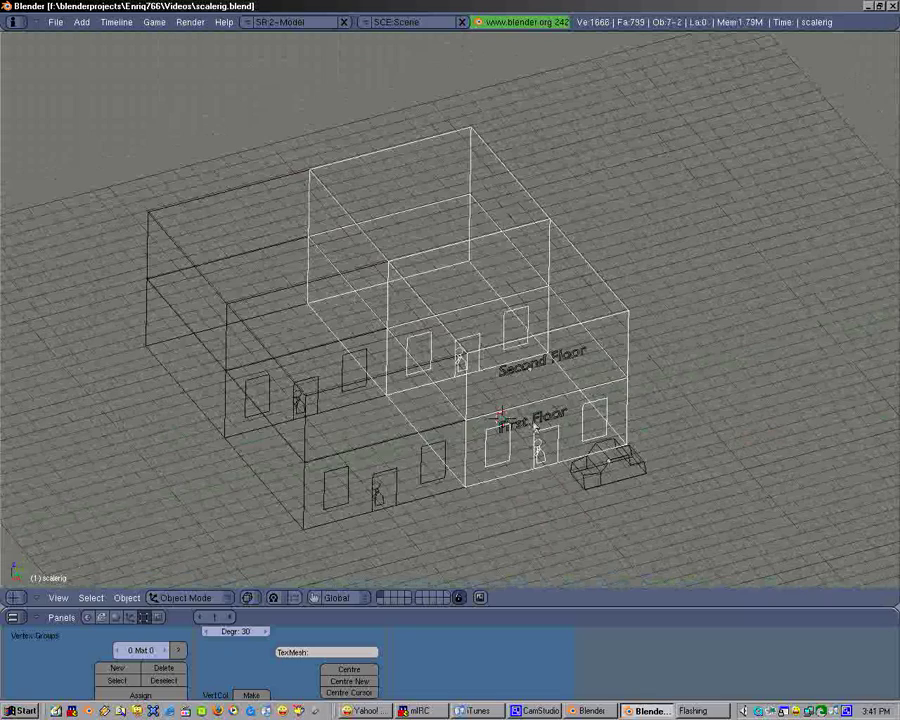
key(z)
mouse_move(612, 410)
middle_down()
mouse_move(440, 424)
mouse_move(456, 436)
mouse_move(538, 436)
mouse_move(285, 331)
mouse_move(528, 356)
middle_up()
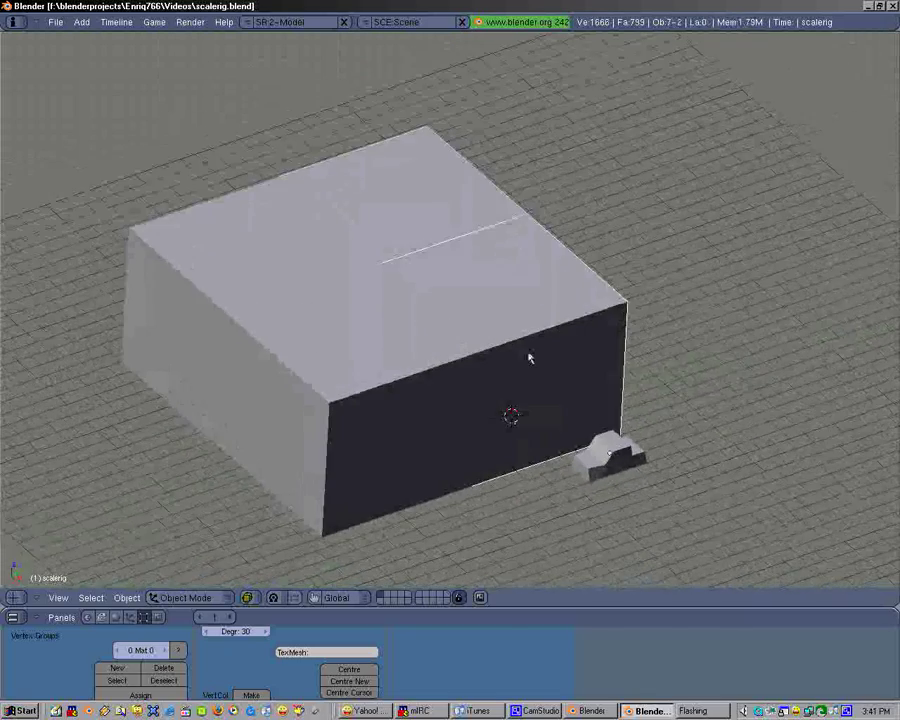
key(z)
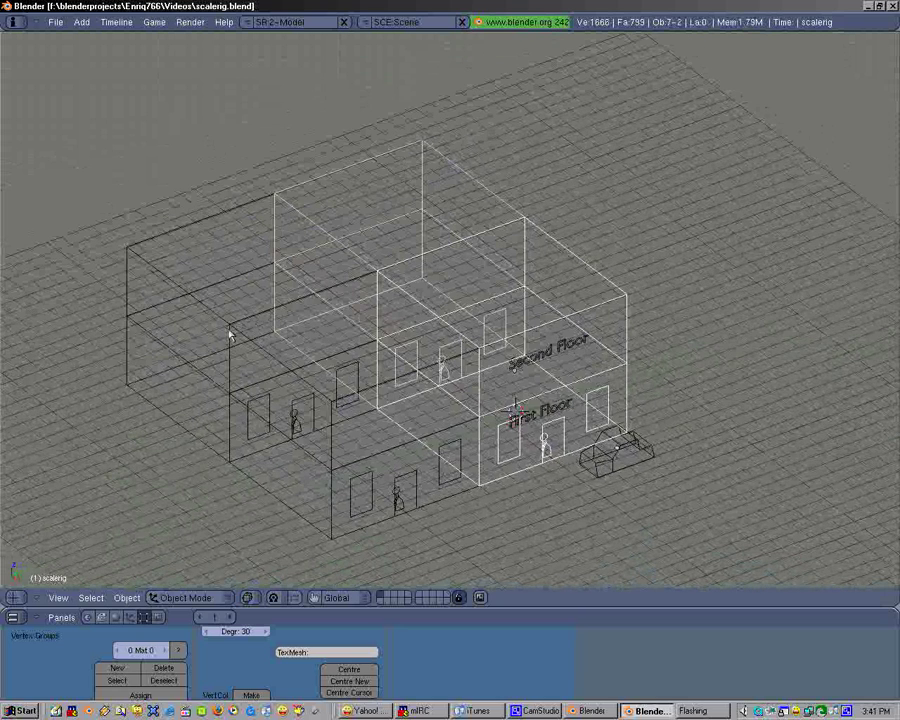
shift+right_click(200, 328)
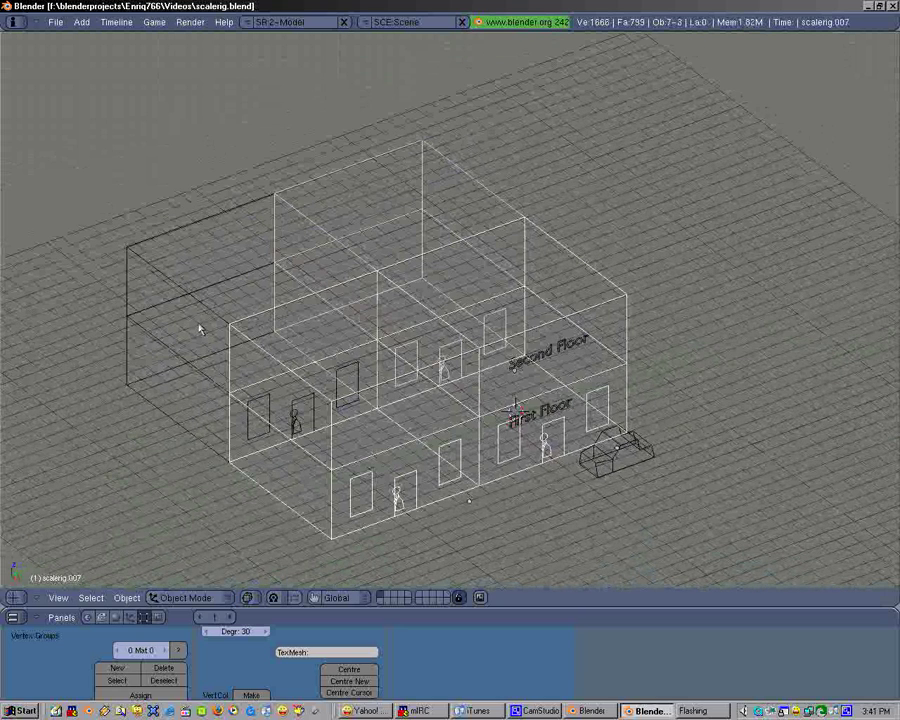